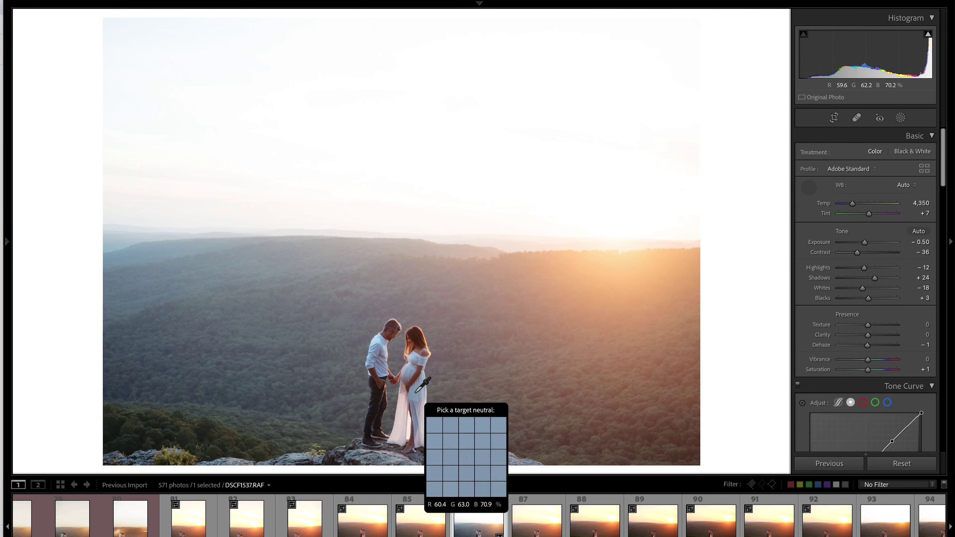
Step: Set the temperature to 5,850 and tint to −2, with highlights at −47 and blacks at −33
drag(865, 213, 870, 214)
drag(860, 203, 861, 203)
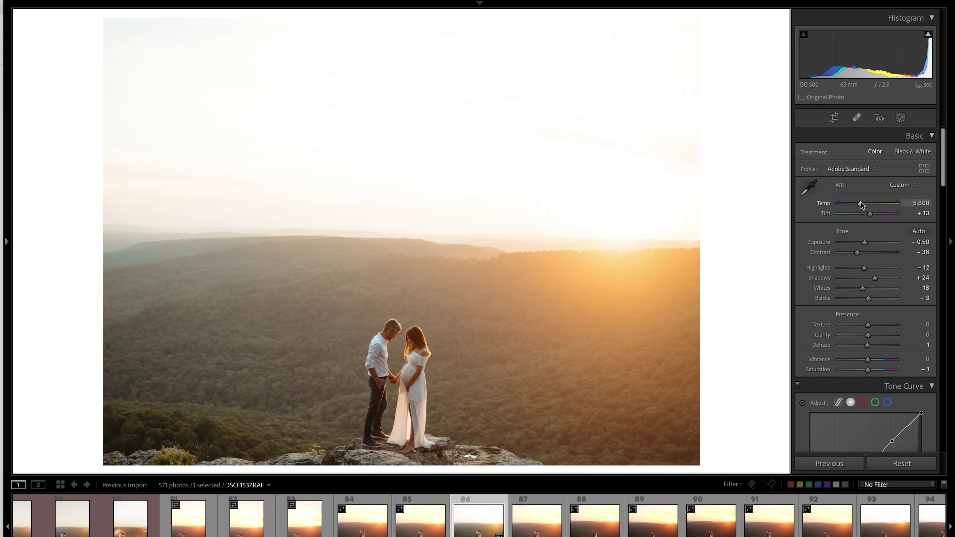
drag(867, 298, 858, 299)
drag(870, 213, 868, 214)
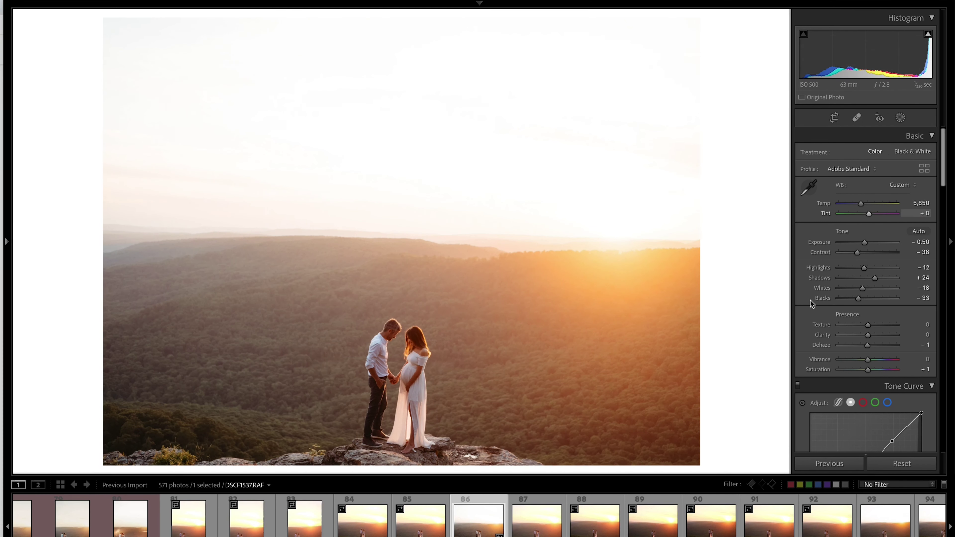
drag(864, 267, 854, 268)
Step: Add an inverted subject mask with exposure −0.30 and reduced highlights, and compare the photo before and after
click(901, 118)
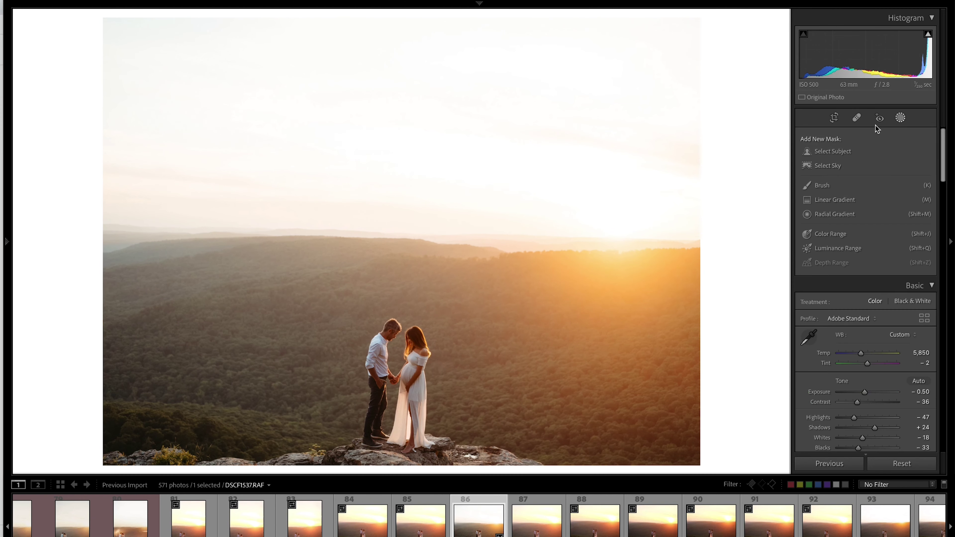
click(827, 154)
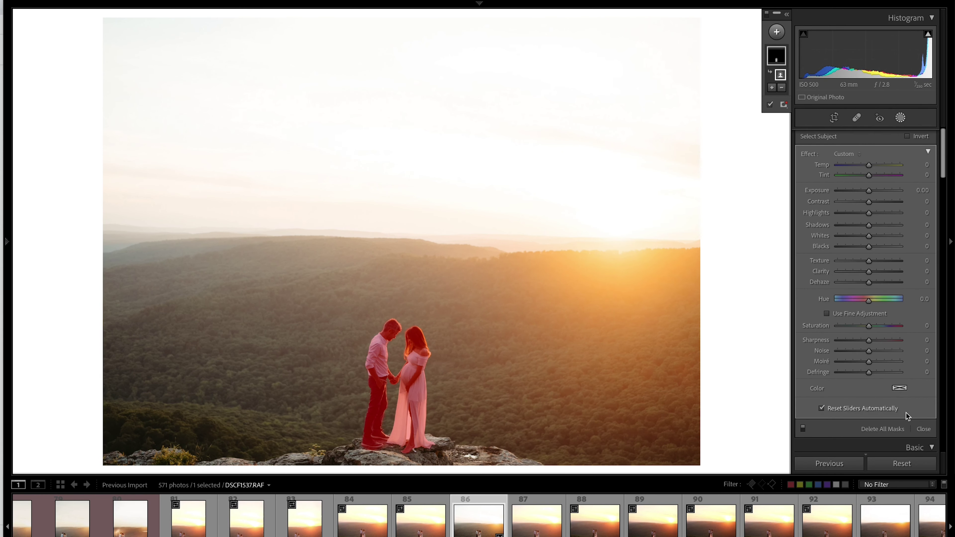
click(908, 136)
click(865, 191)
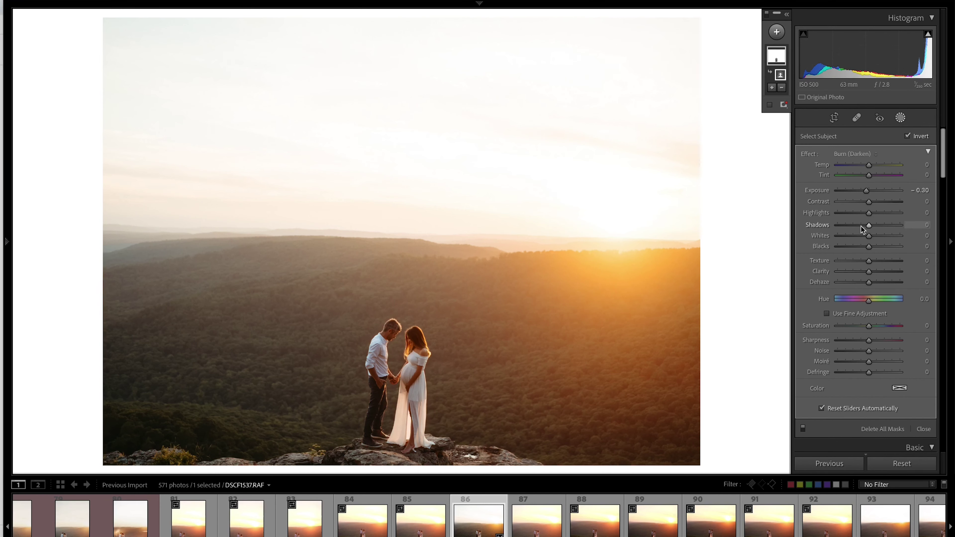
key(o)
drag(868, 213, 846, 212)
click(920, 429)
key(backslash)
key(backslash)
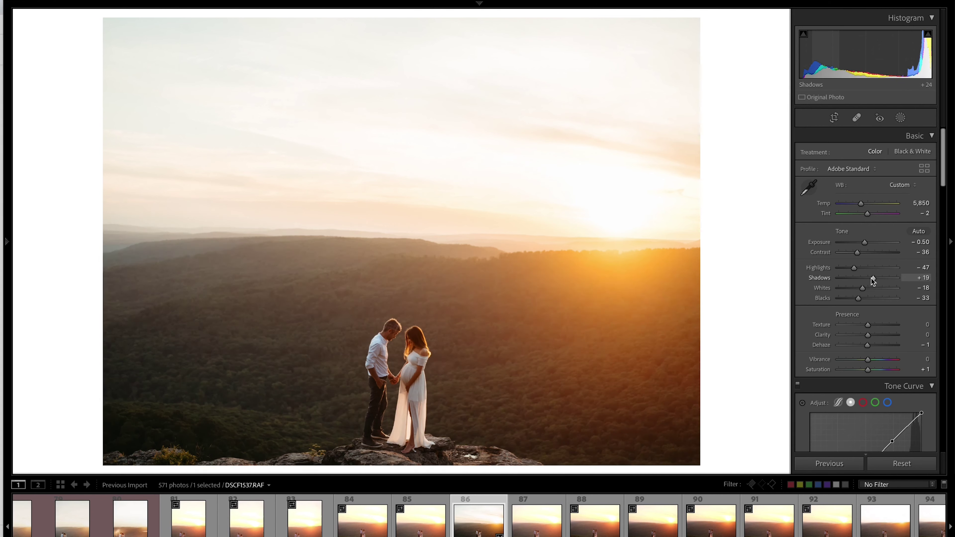
Step: Set the sharpening amount to 20 with masking 15, and the luminance noise reduction to 11
scroll(865, 263, down, 15)
scroll(842, 244, up, 8)
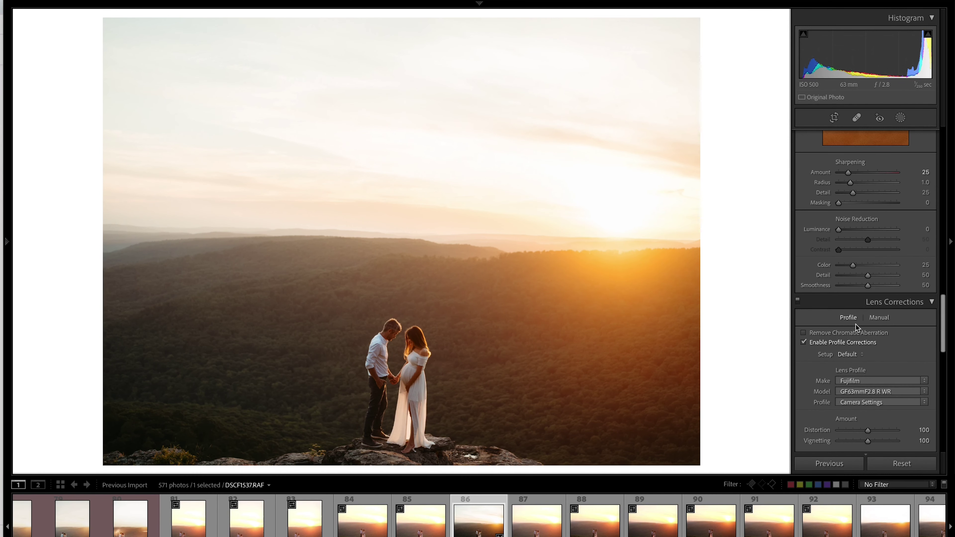
Step: Send the selected couple photo to LuminarAI for external editing and confirm the edit options
right_click(481, 207)
mouse_move(594, 290)
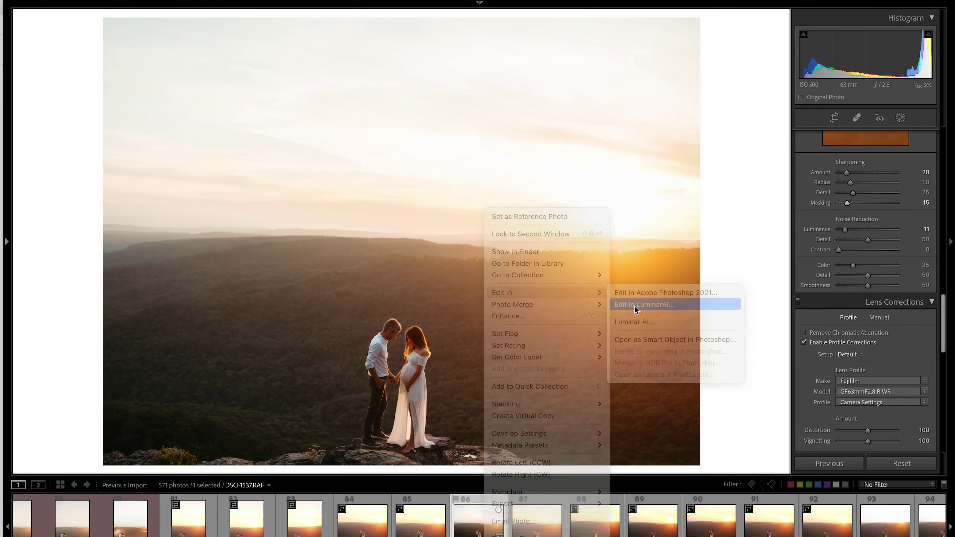
click(635, 307)
key(Return)
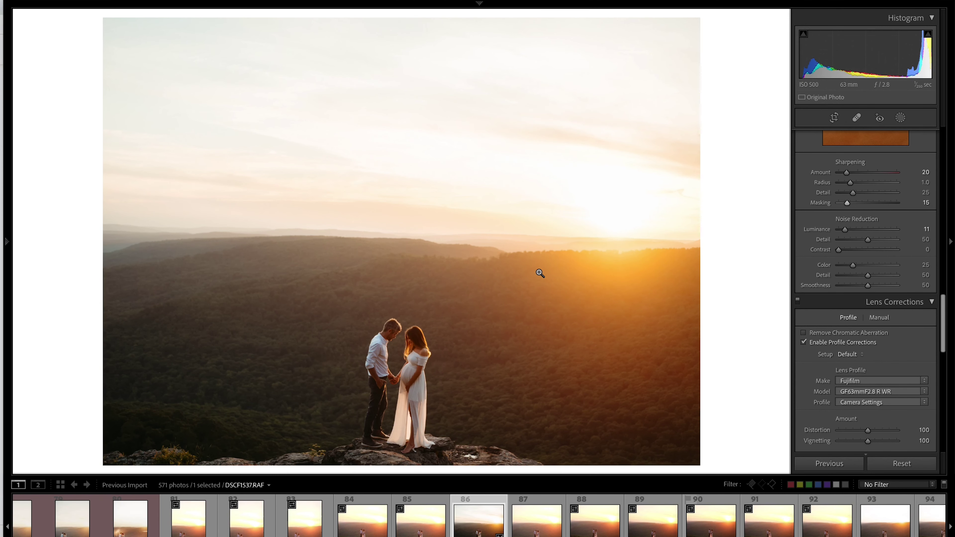
scroll(816, 380, up, 10)
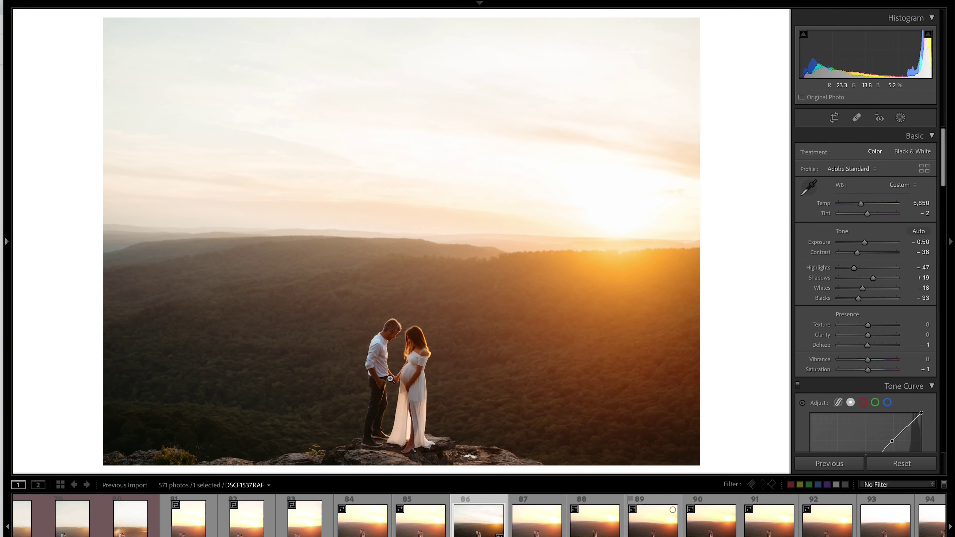
right_click(469, 518)
mouse_move(545, 289)
click(636, 306)
click(548, 257)
mouse_move(730, 534)
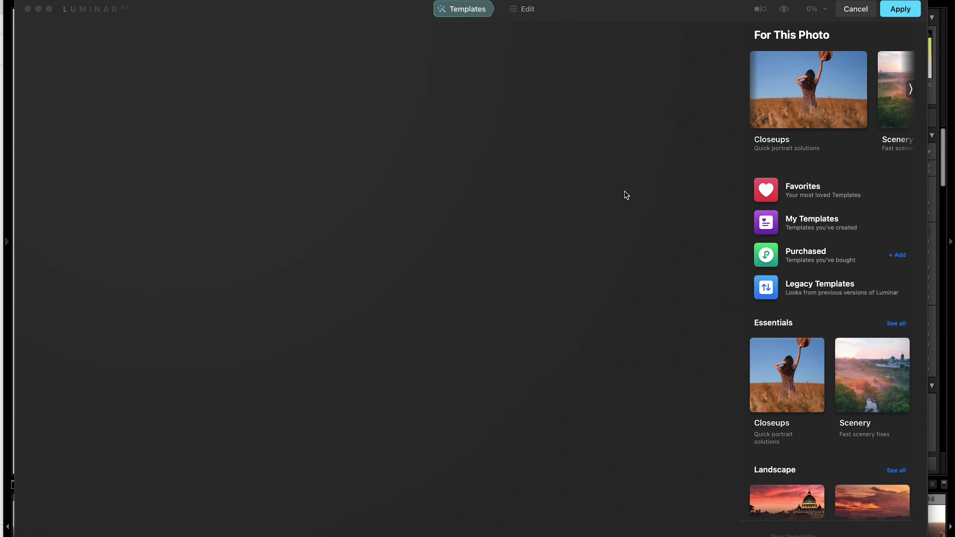
Step: Replace the sky using Sky AI, trying Dramatic Sky 6 and settling on Dramatic Sunset 3
click(504, 8)
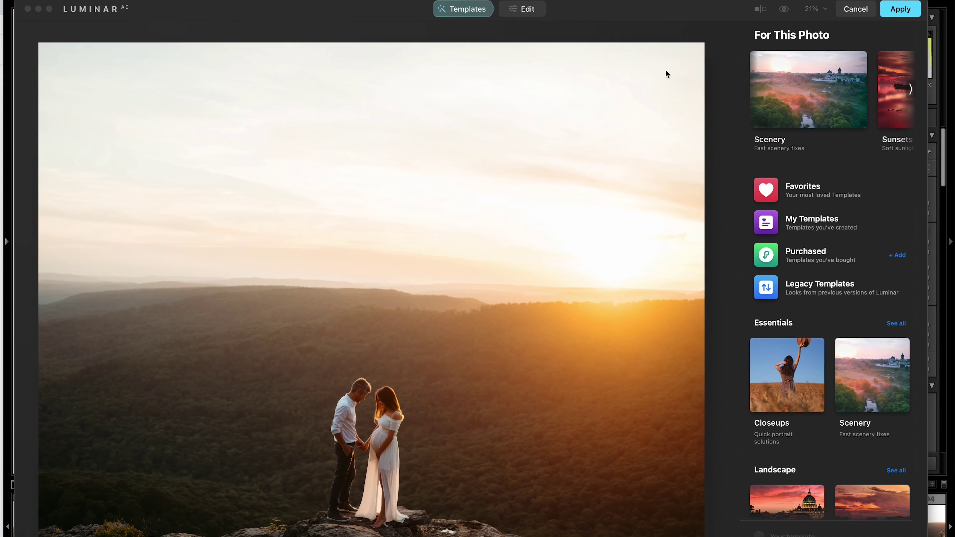
scroll(764, 348, down, 4)
click(791, 306)
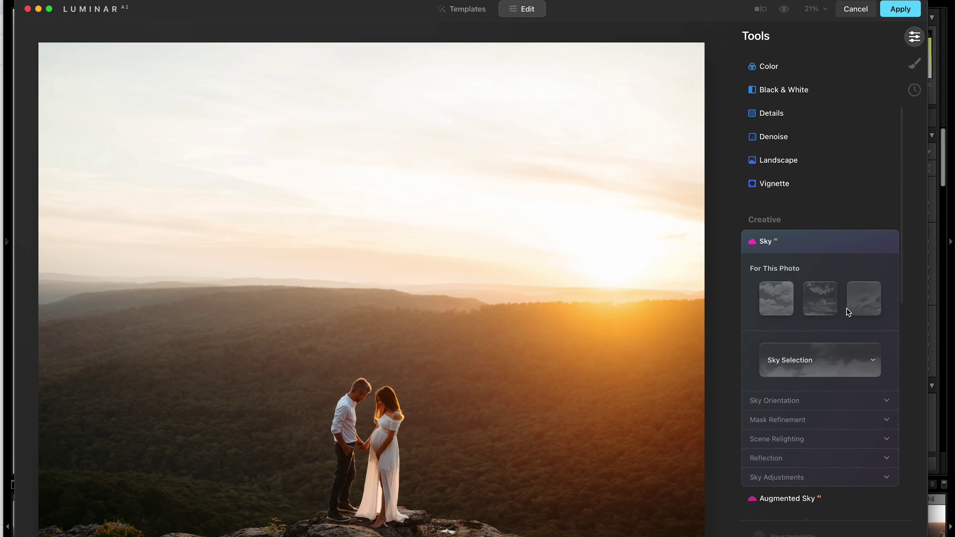
click(819, 360)
scroll(803, 258, down, 5)
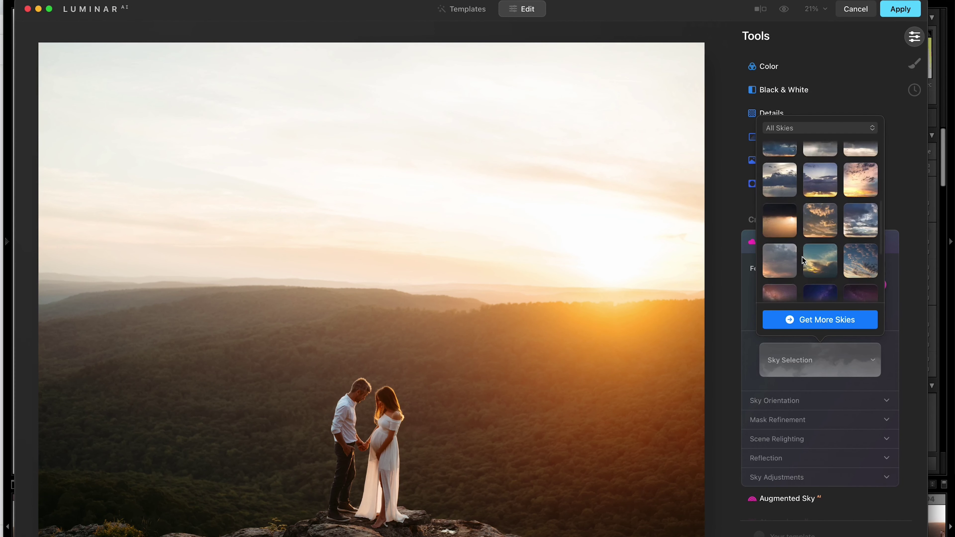
click(827, 231)
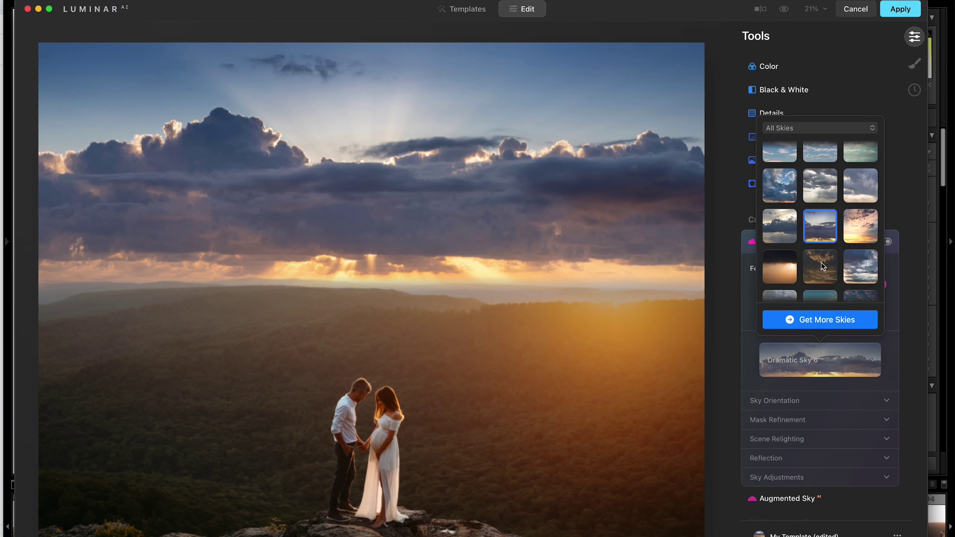
click(819, 266)
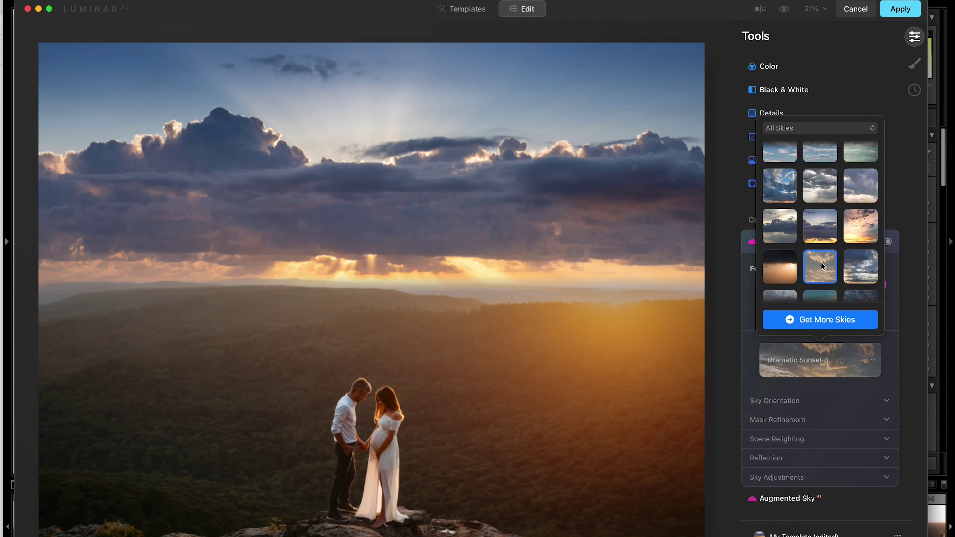
Step: Set the sky's horizontal position to −1 and refine its mask with Global 9 and Close Gaps 7
scroll(904, 263, down, 3)
click(899, 333)
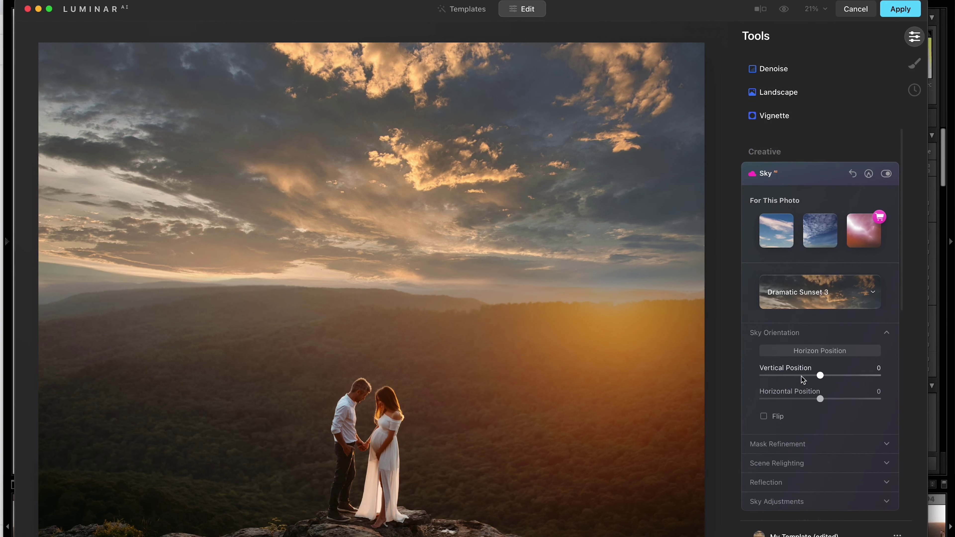
drag(821, 375, 820, 399)
click(816, 443)
scroll(816, 395, down, 3)
drag(793, 349, 769, 335)
mouse_move(786, 373)
mouse_down()
mouse_move(776, 380)
mouse_move(821, 397)
mouse_move(780, 373)
mouse_up()
Step: Set all scene relighting values to 0 and the sky's atmospheric haze to 16
click(802, 422)
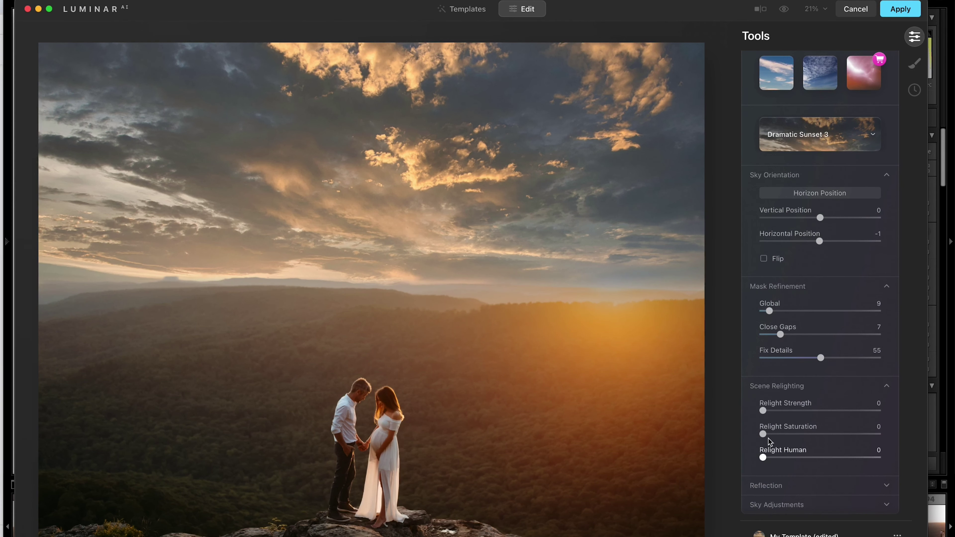
click(767, 505)
drag(764, 464, 785, 464)
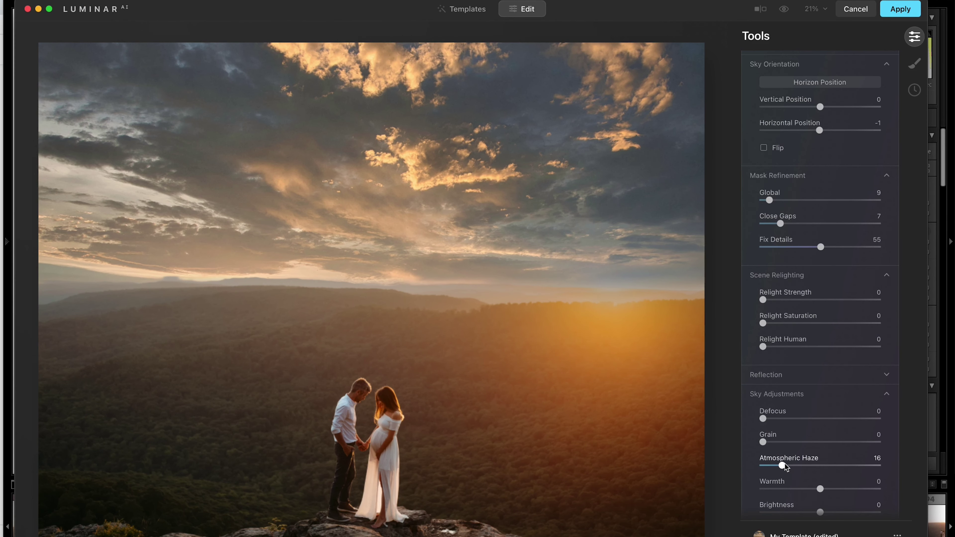
Step: Add sunrays centred on the sun at the horizon, with amount 25, length 65 and penetration 28
scroll(785, 370, down, 10)
click(784, 215)
click(797, 135)
drag(237, 146, 618, 309)
click(784, 160)
drag(787, 159, 792, 159)
drag(808, 229, 795, 229)
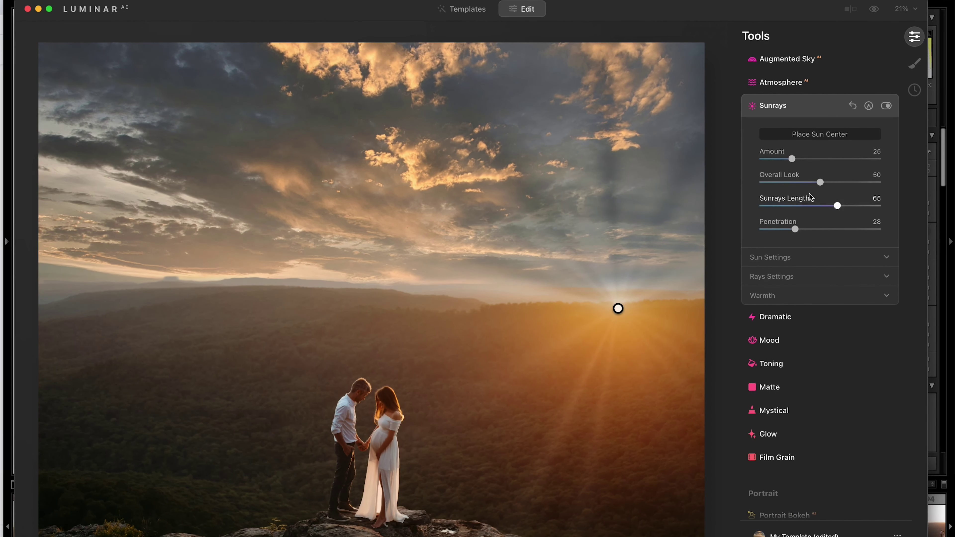
Step: Refine the sunrays with overall look 60, penetration 20, 4 rays and randomize 12
drag(820, 182, 833, 182)
click(789, 276)
drag(808, 301, 767, 301)
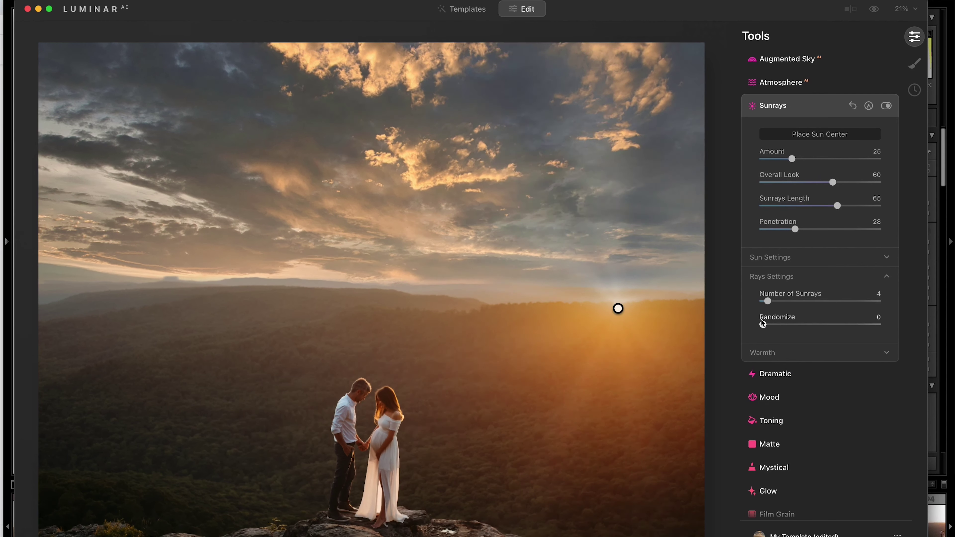
mouse_move(794, 230)
mouse_down()
mouse_move(772, 230)
mouse_move(787, 229)
mouse_up()
Step: Set the sun radius to 100, glow radius to 75 and glow amount to 41, with overall look 17 and sunrays length 55
click(787, 258)
drag(808, 282, 916, 290)
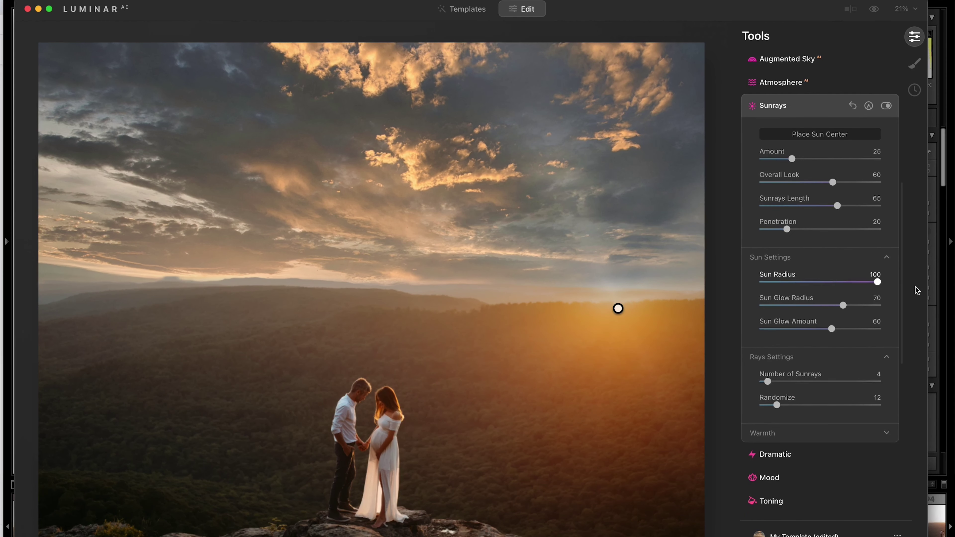
drag(844, 305, 842, 321)
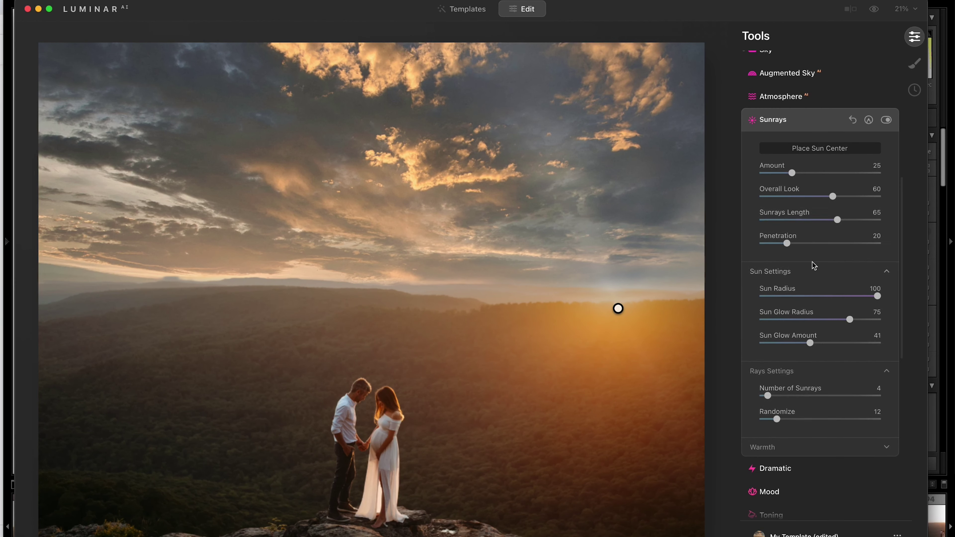
drag(837, 220, 945, 238)
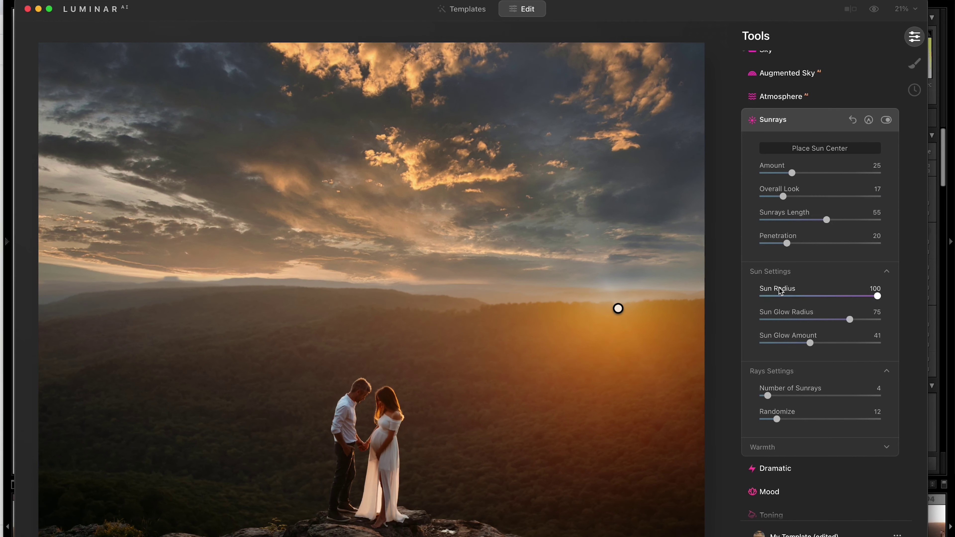
Step: Apply slight Dramatic and Enhance adjustments to the photo
click(775, 468)
drag(760, 140, 766, 116)
scroll(769, 236, up, 10)
click(781, 83)
Step: Fine-tune the photo's light by slightly lowering exposure and shadows, and apply the edit to return to Lightroom
click(767, 218)
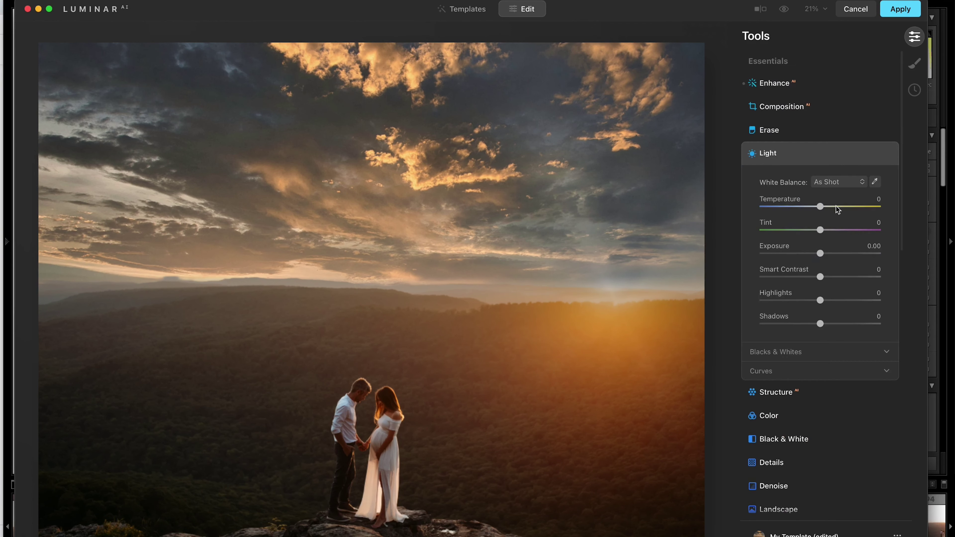
drag(820, 277, 817, 253)
drag(820, 324, 814, 326)
scroll(809, 339, down, 1)
click(799, 367)
drag(752, 424, 784, 399)
click(898, 10)
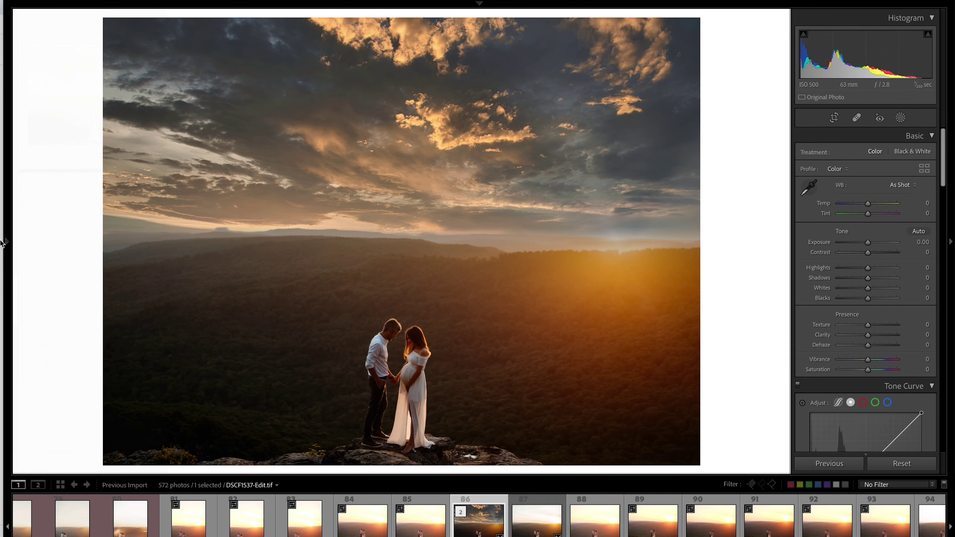
Step: Apply the H - Light Leak 06 and H - Light Leak 01 presets from Archipelago Tools, undoing the H - Light Leak 02 trial
mouse_move(7, 241)
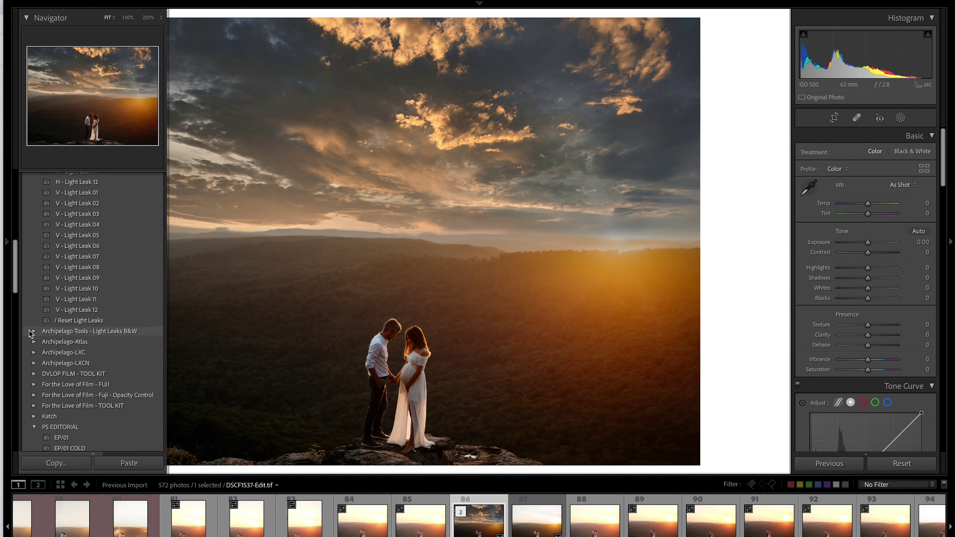
scroll(31, 334, up, 5)
click(87, 339)
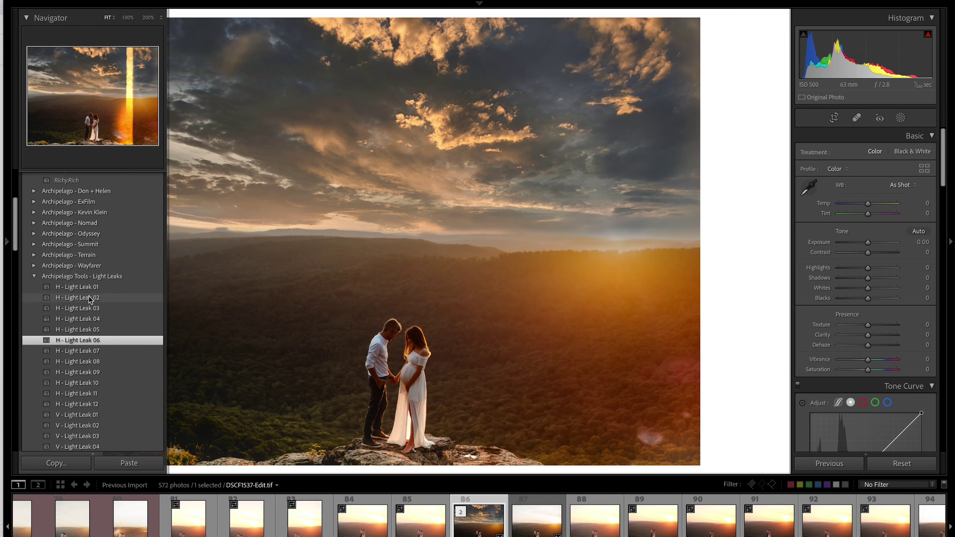
click(101, 289)
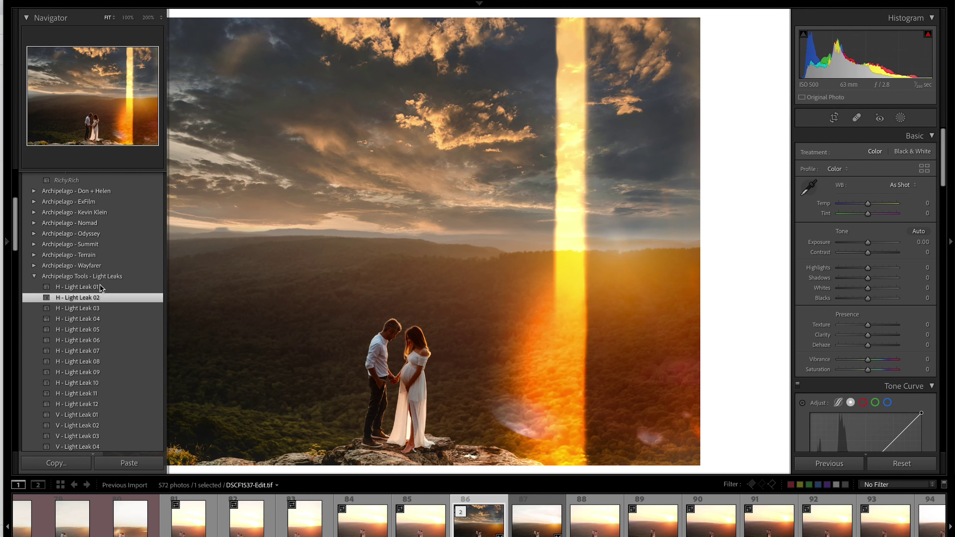
key(ctrl+z)
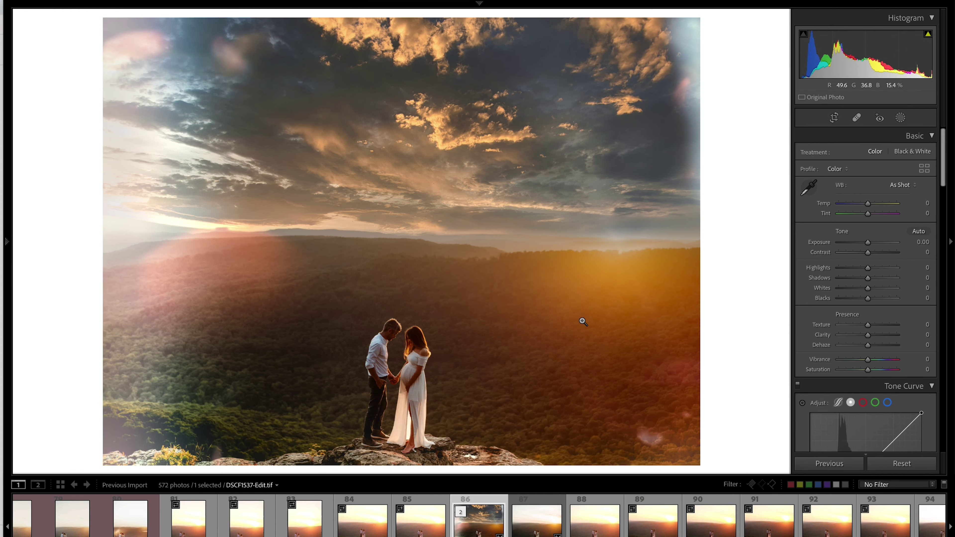
Step: Reposition the light leak's linear gradient toward the left edge and its reddish radial gradient up into the sky above the horizon
click(904, 120)
drag(150, 320, 120, 319)
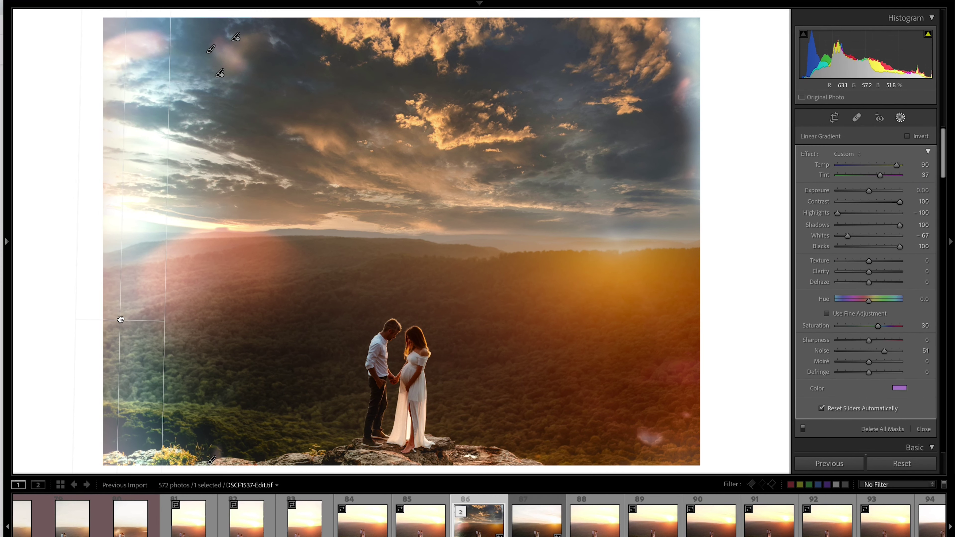
click(777, 190)
click(776, 61)
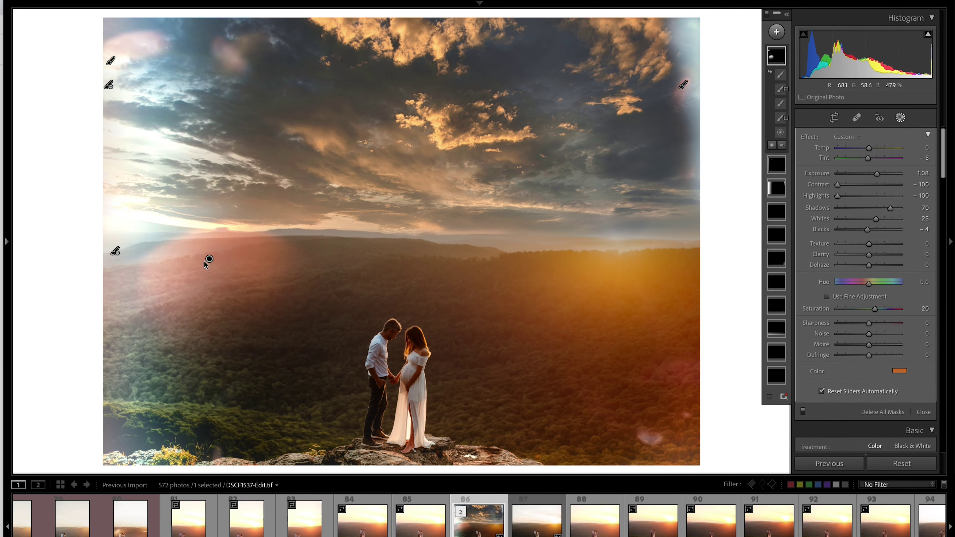
mouse_move(206, 264)
mouse_down()
mouse_move(229, 210)
mouse_move(241, 213)
mouse_up()
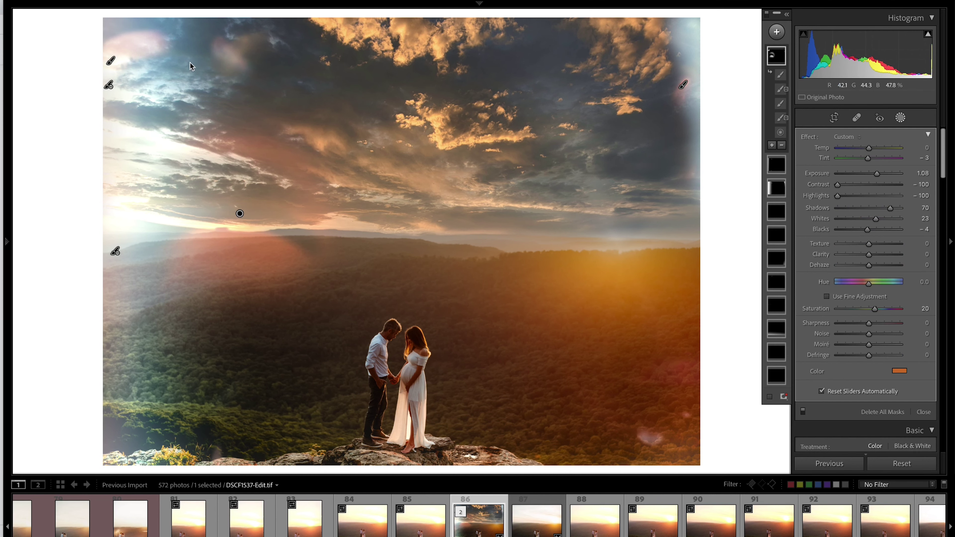
click(251, 203)
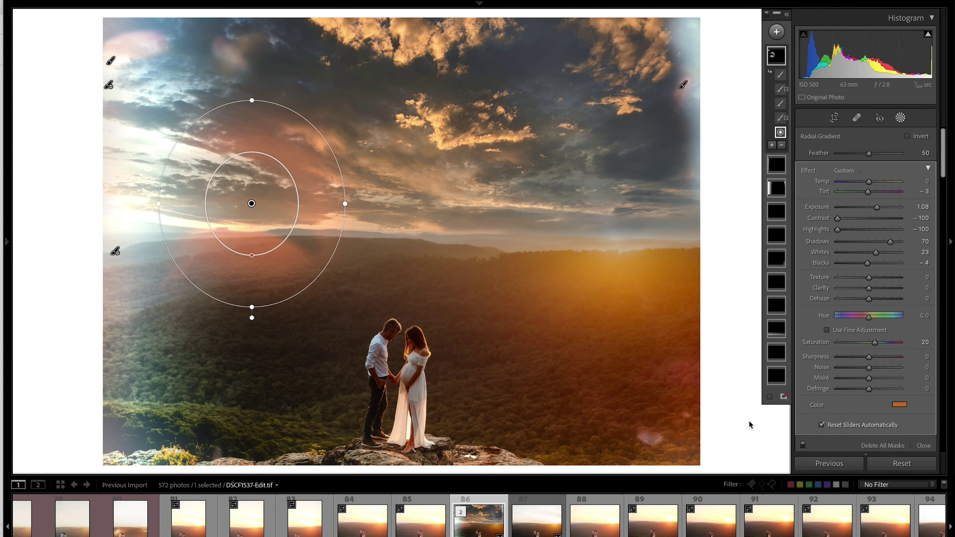
click(919, 446)
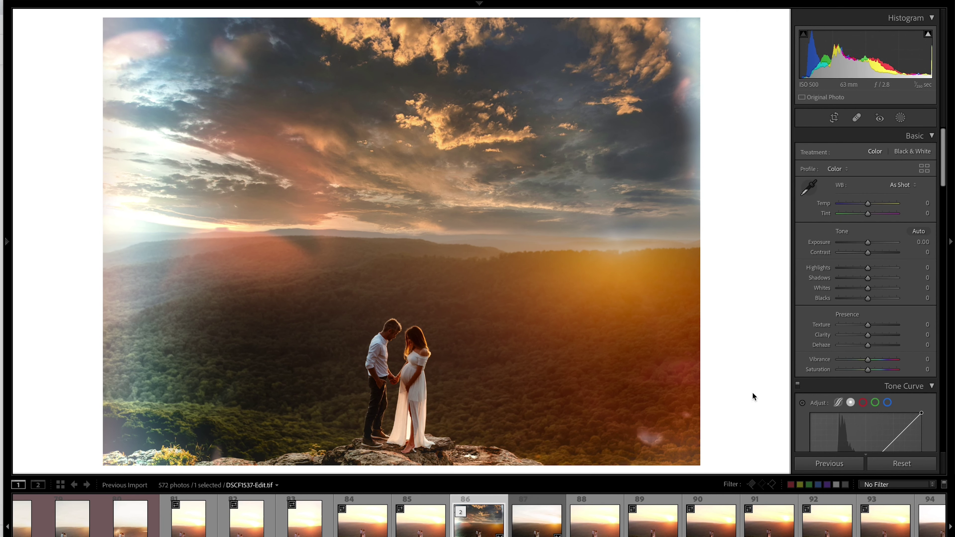
Step: Reset the original DSCF1537.RAF photo's develop settings and compare it with the edited version
click(537, 521)
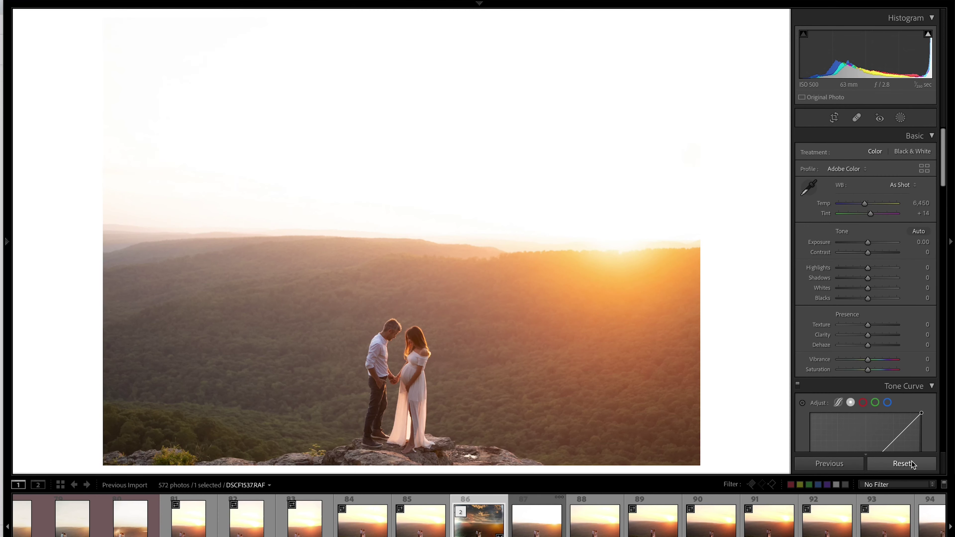
key(Left)
key(Right)
key(Left)
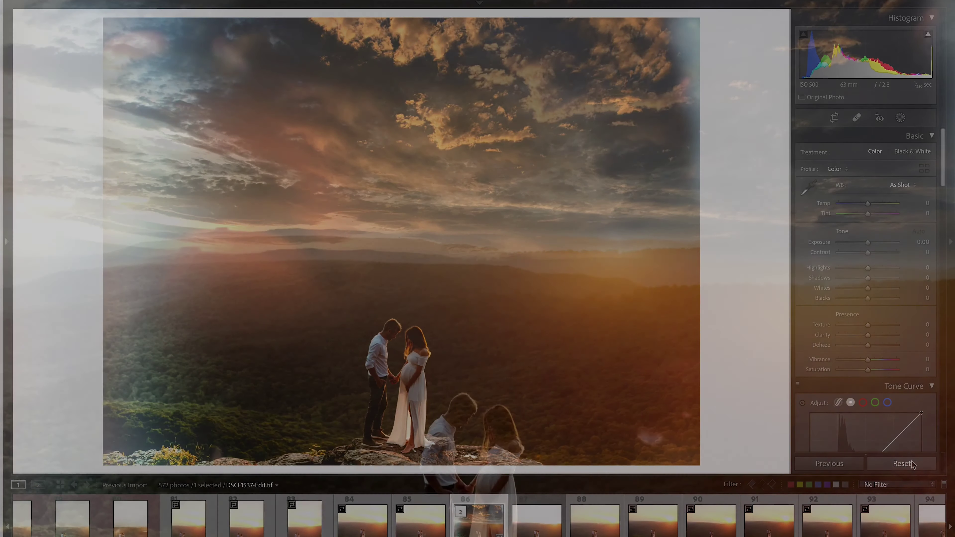